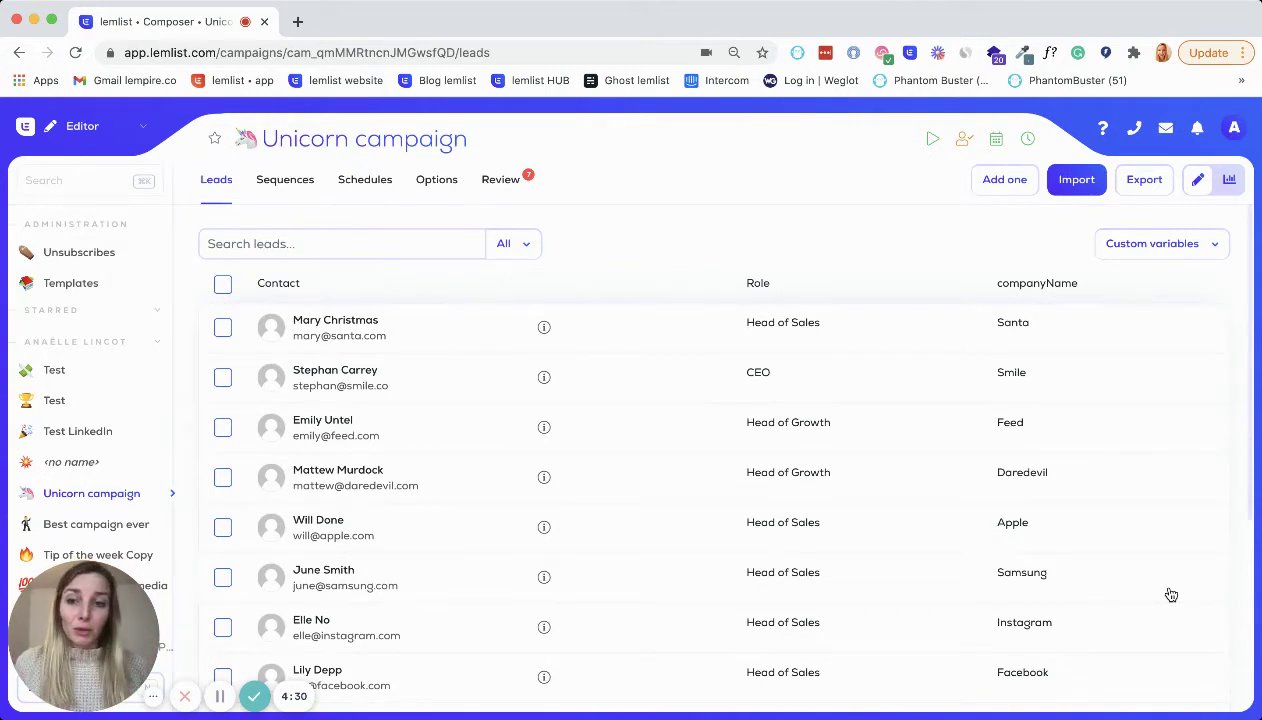
Filter the Unicorn leads to the Clicked state only, briefly adding and removing Replied
click(525, 245)
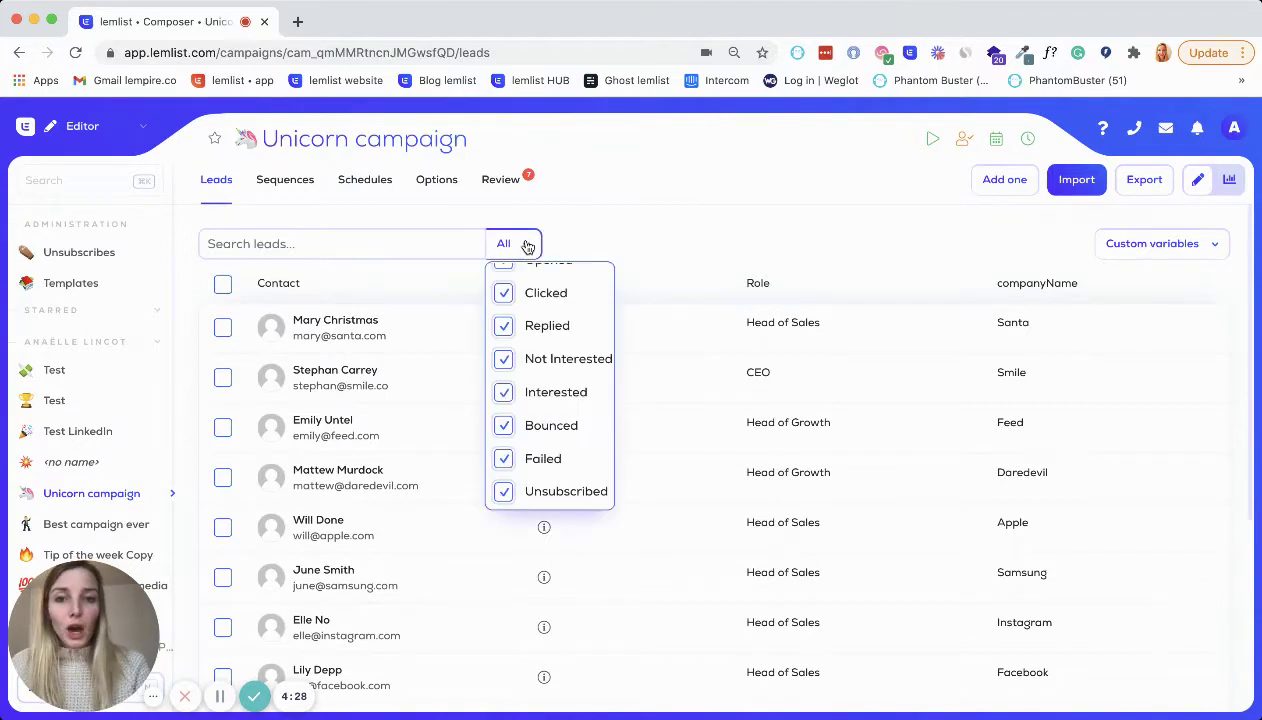
scroll(571, 336, up, 3)
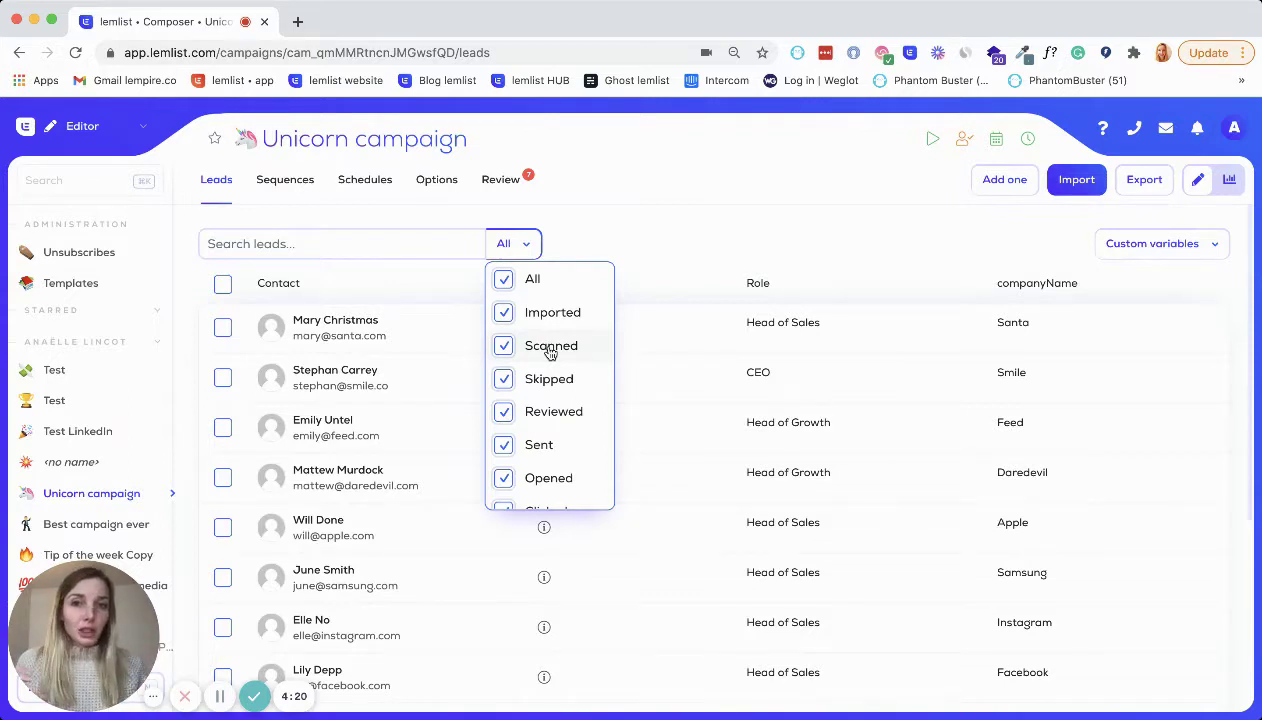
click(503, 279)
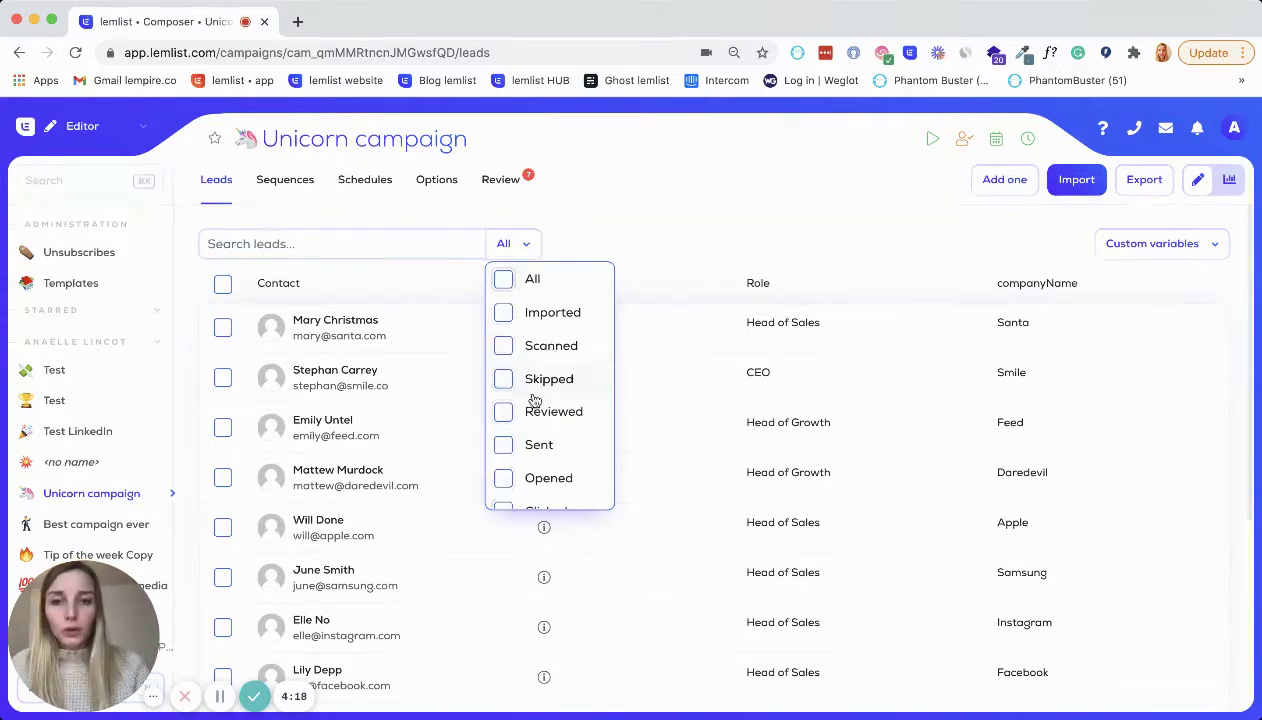
scroll(535, 410, down, 3)
click(502, 358)
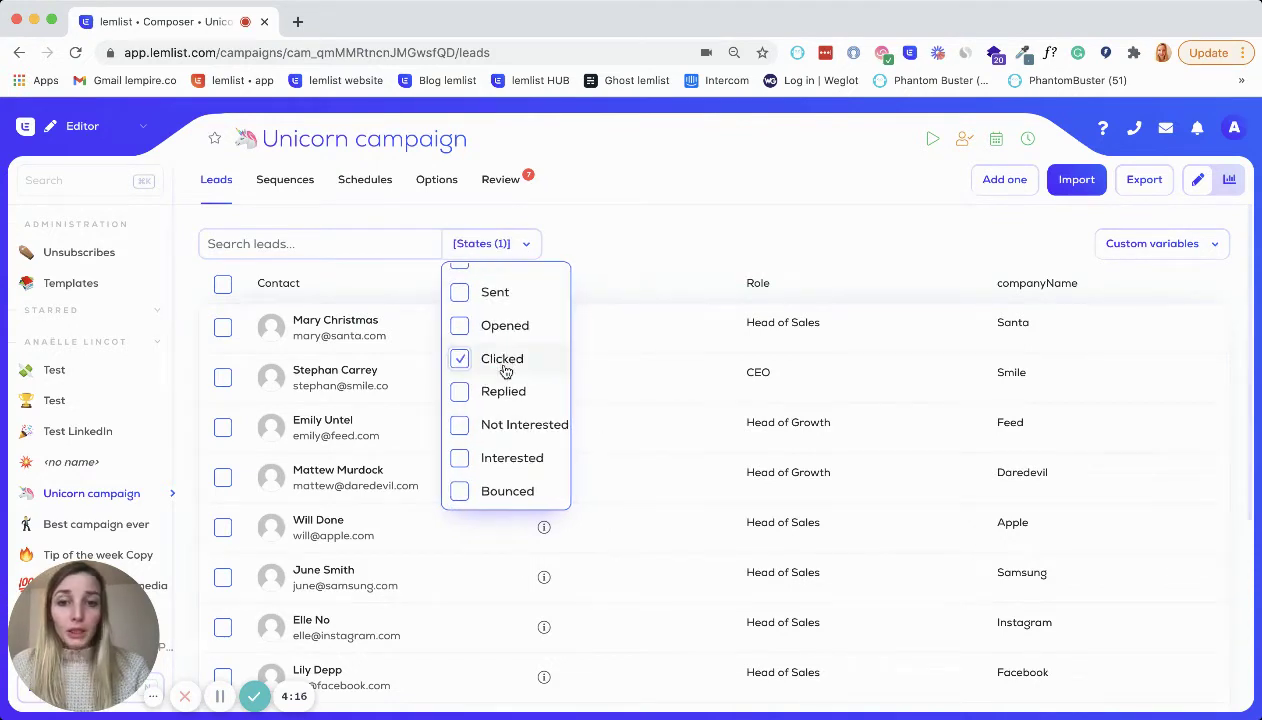
click(459, 393)
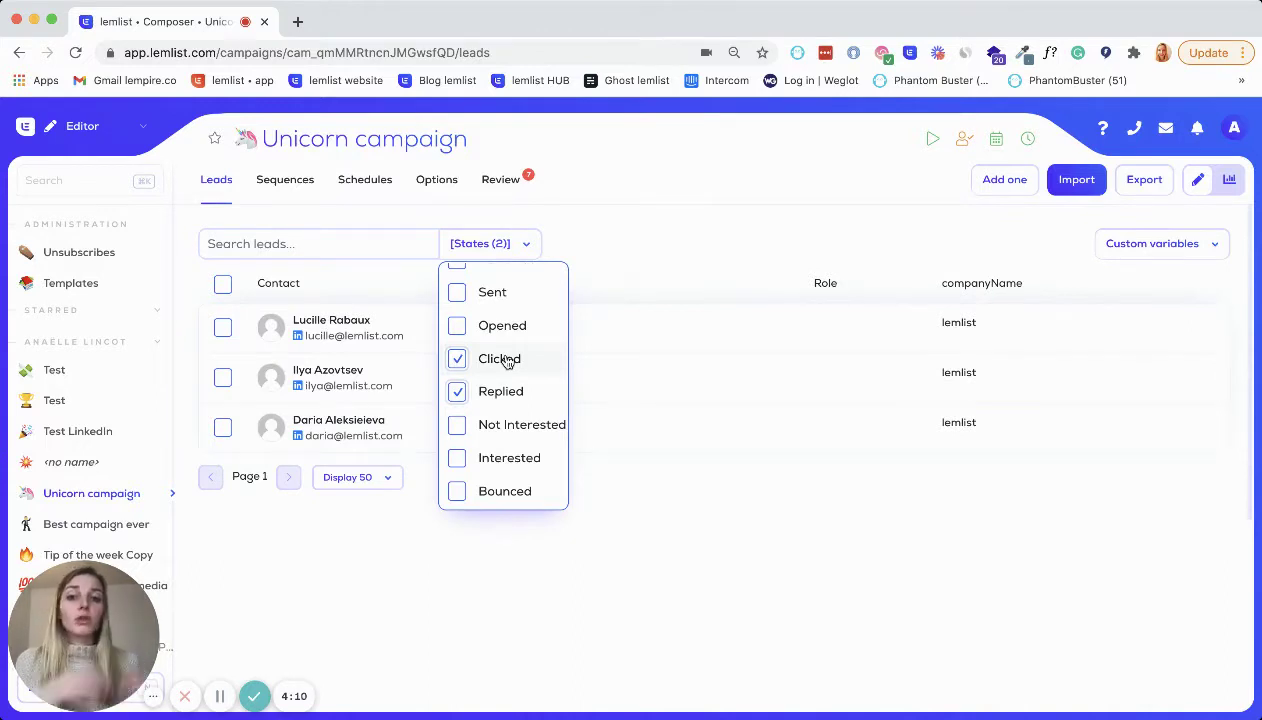
click(458, 393)
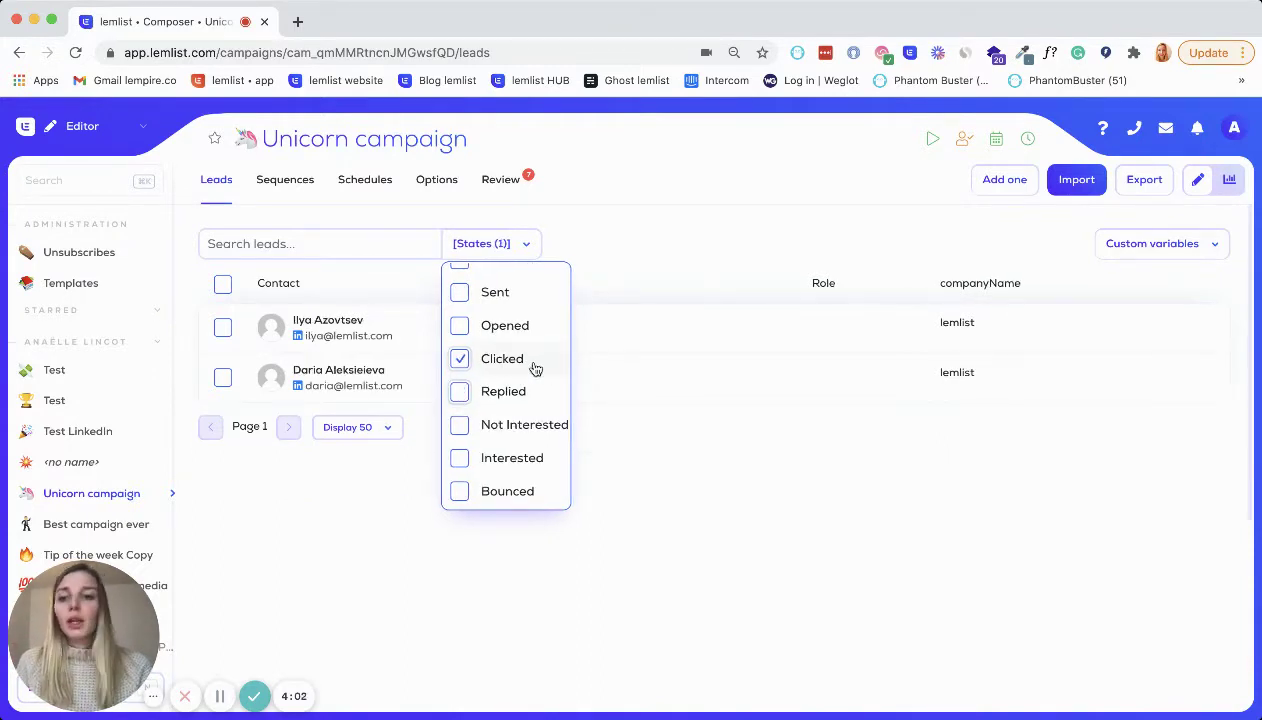
Set the lead state filter back to All and close the list
scroll(492, 382, up, 3)
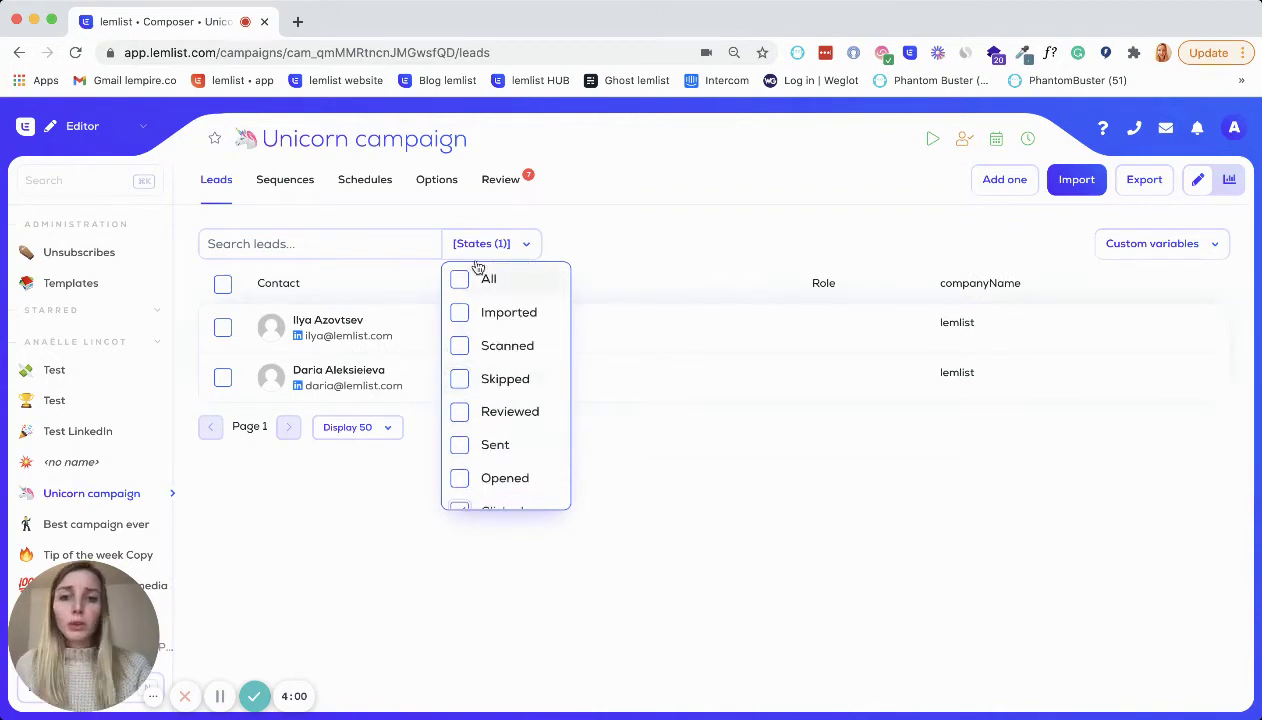
click(465, 279)
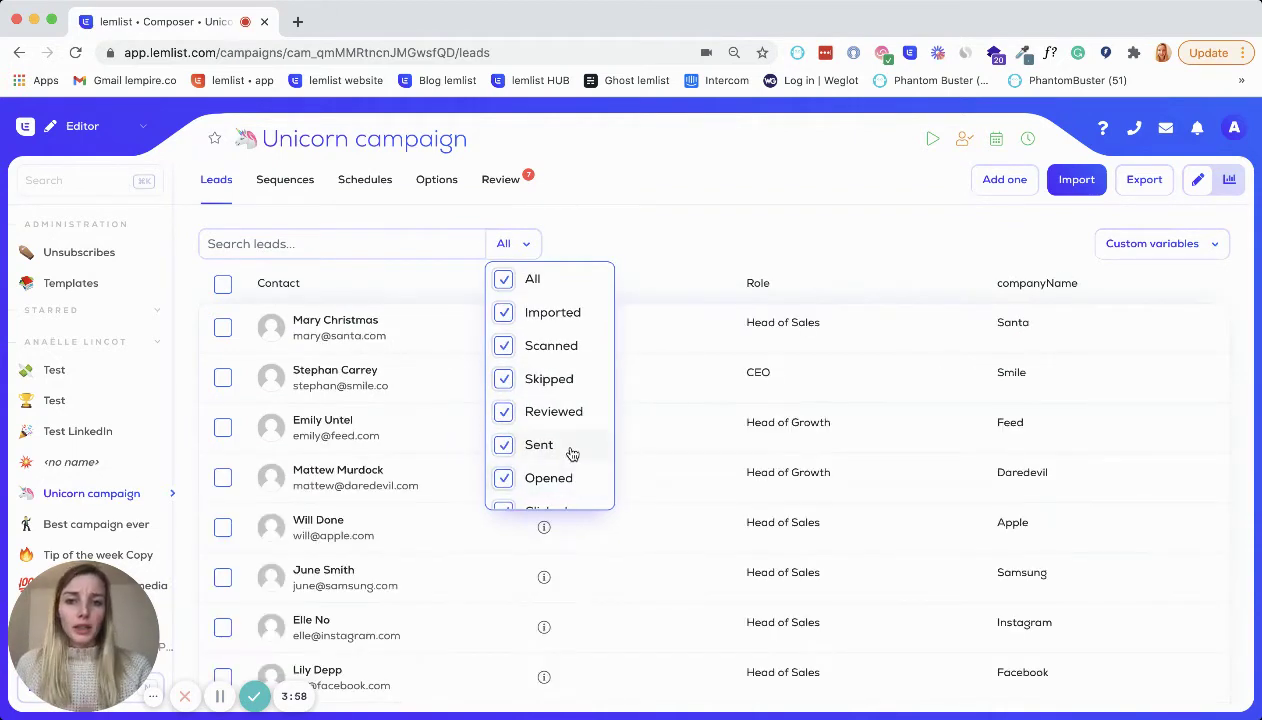
scroll(568, 452, down, 1)
click(586, 233)
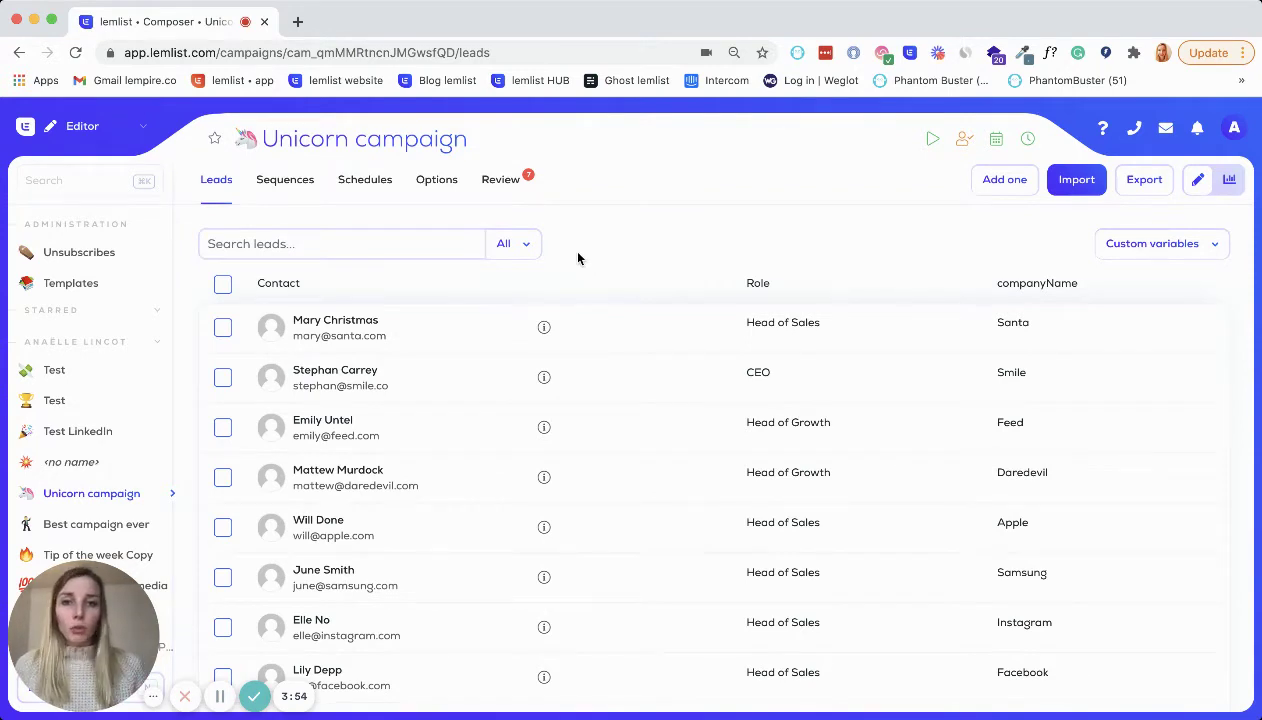
Skip the first lead in the Review queue, confirm the warning, and return to Leads
click(501, 179)
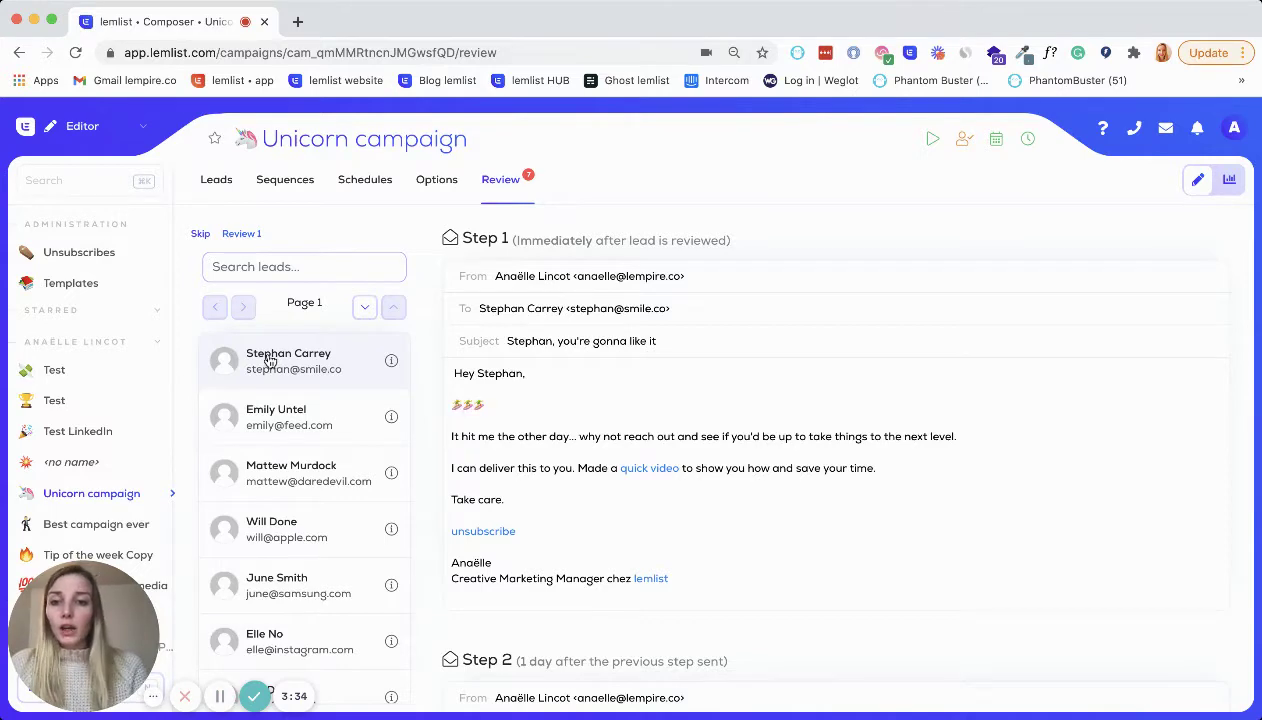
click(200, 238)
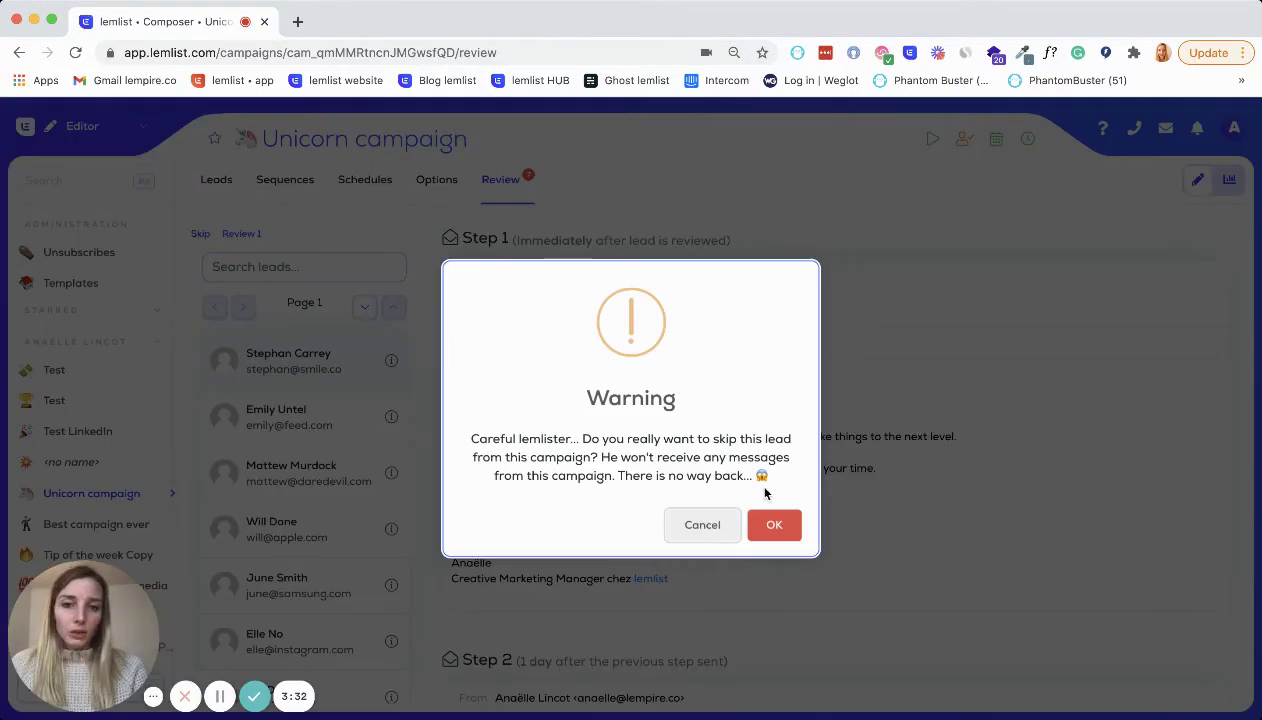
click(779, 530)
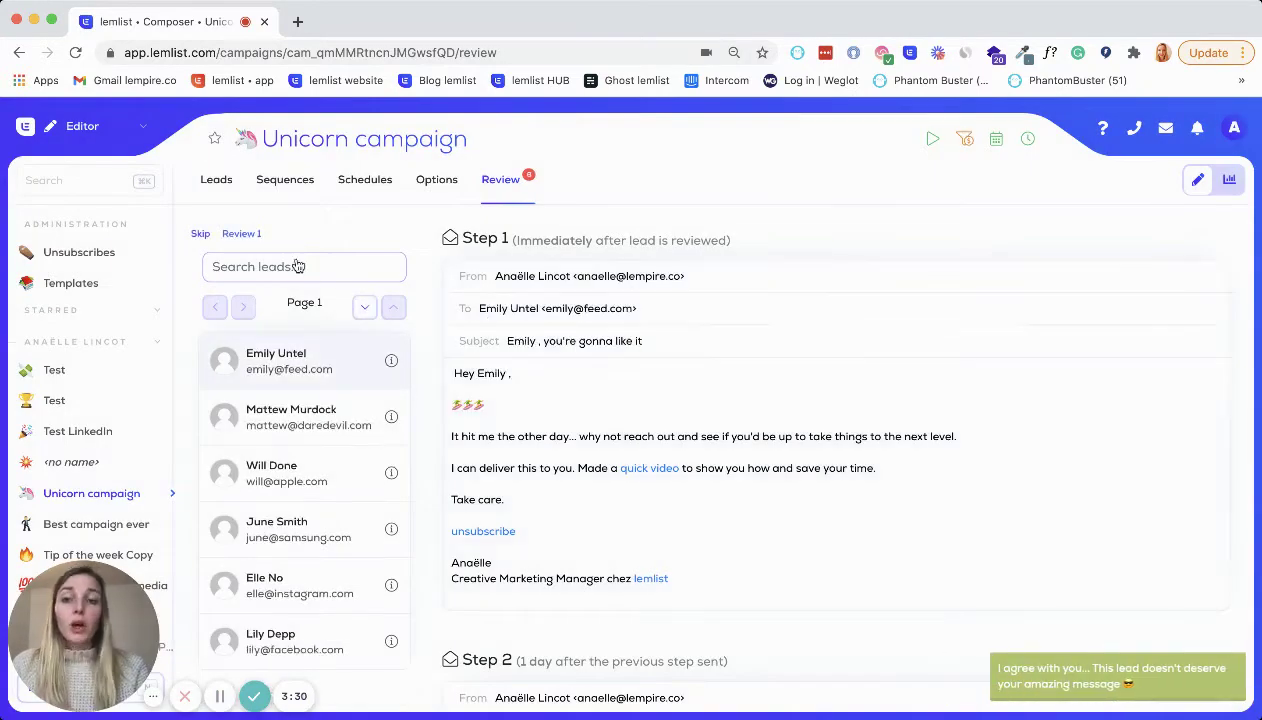
click(220, 180)
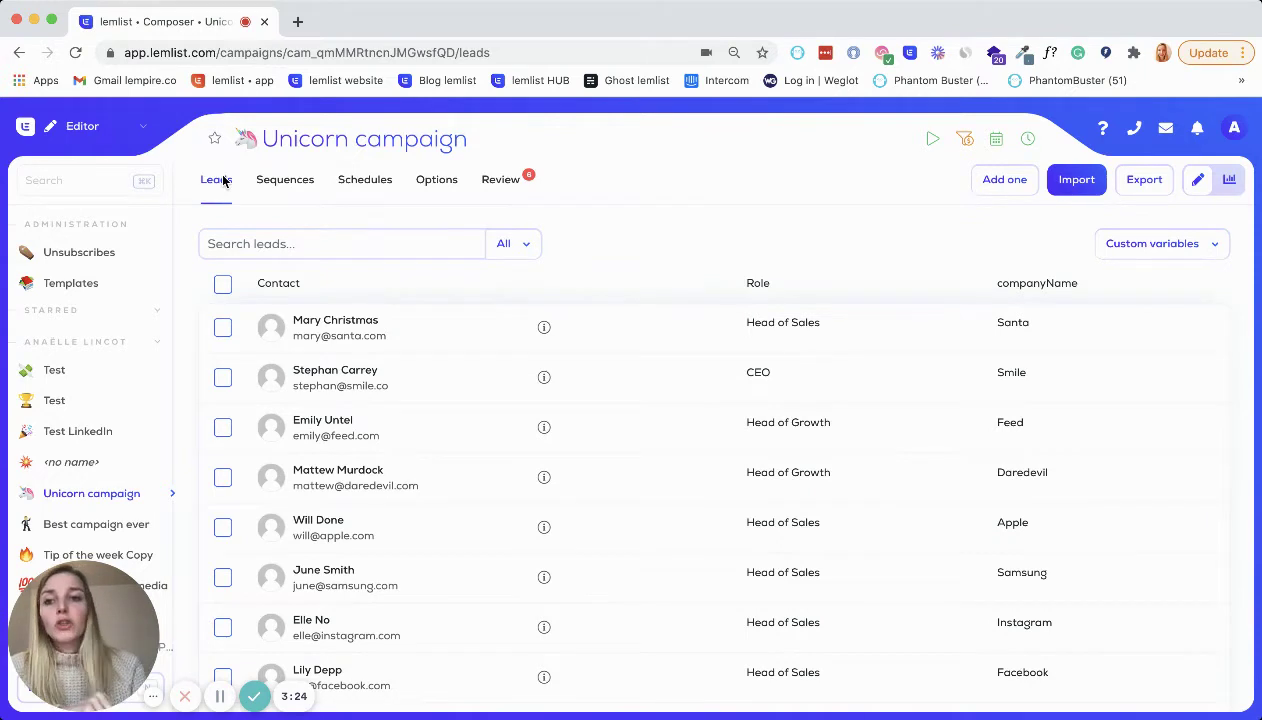
Narrow the leads list to a single state to find the skipped lead
click(509, 250)
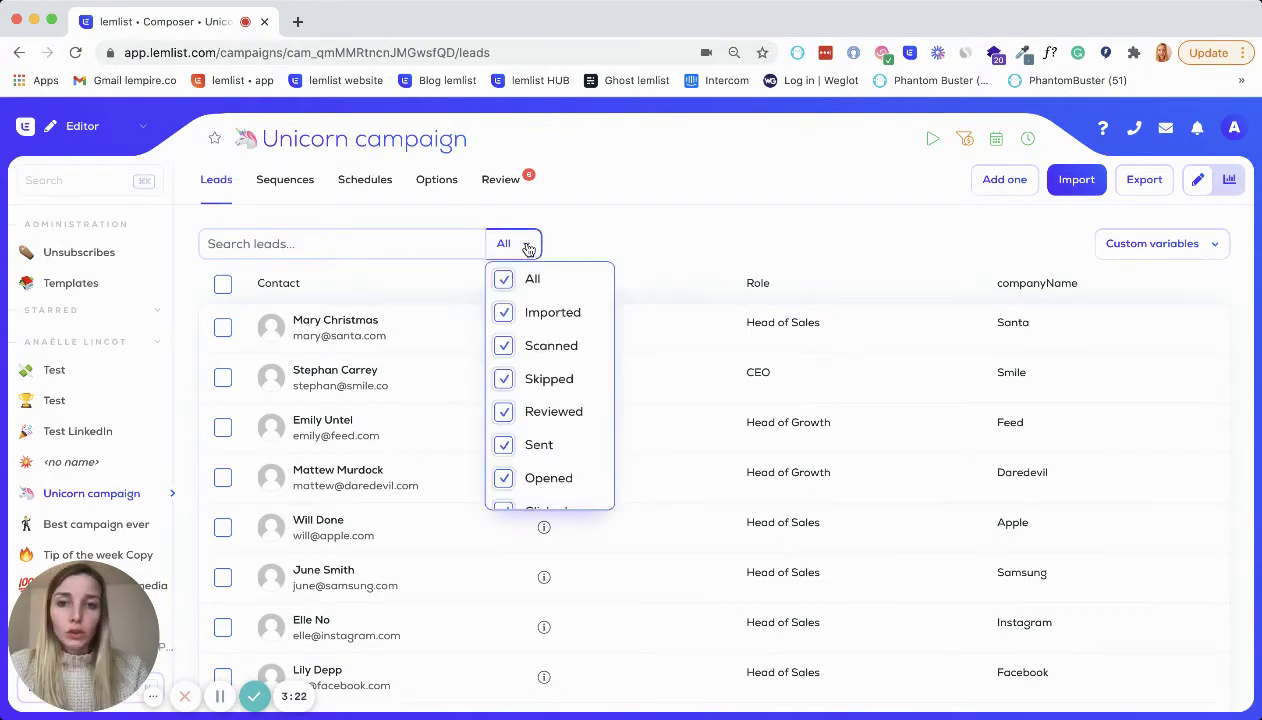
click(529, 326)
click(512, 243)
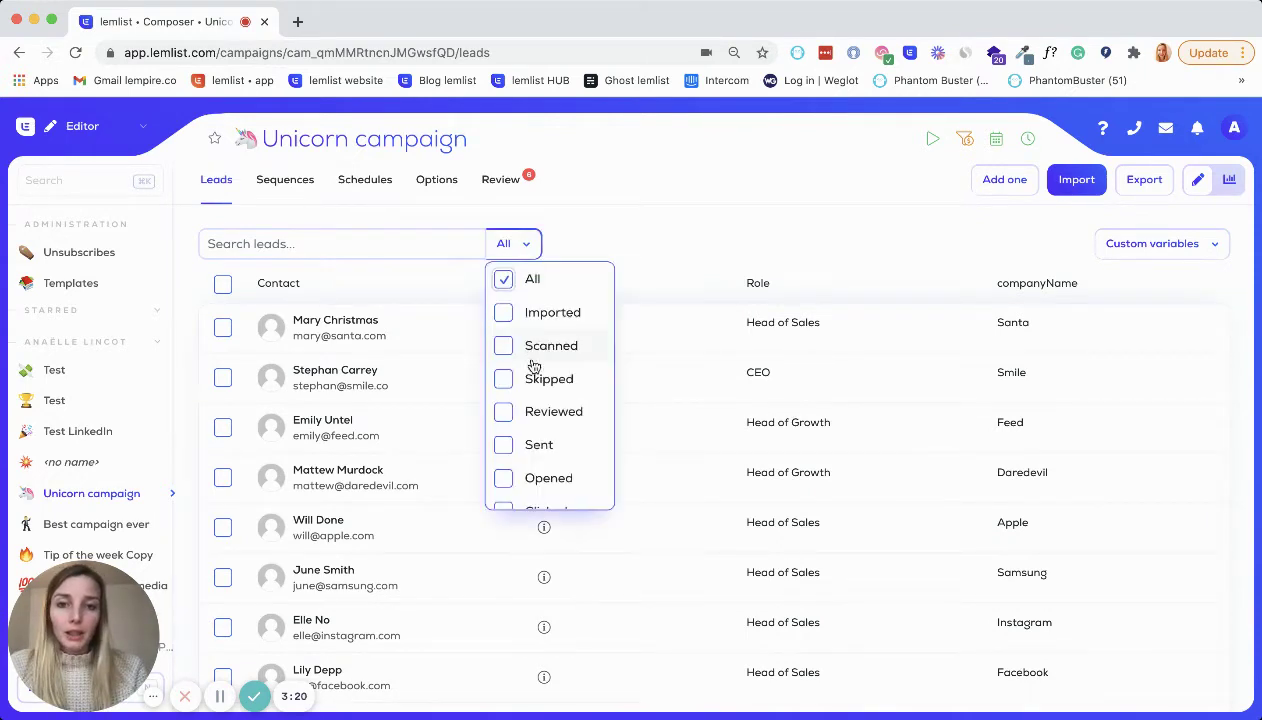
click(536, 372)
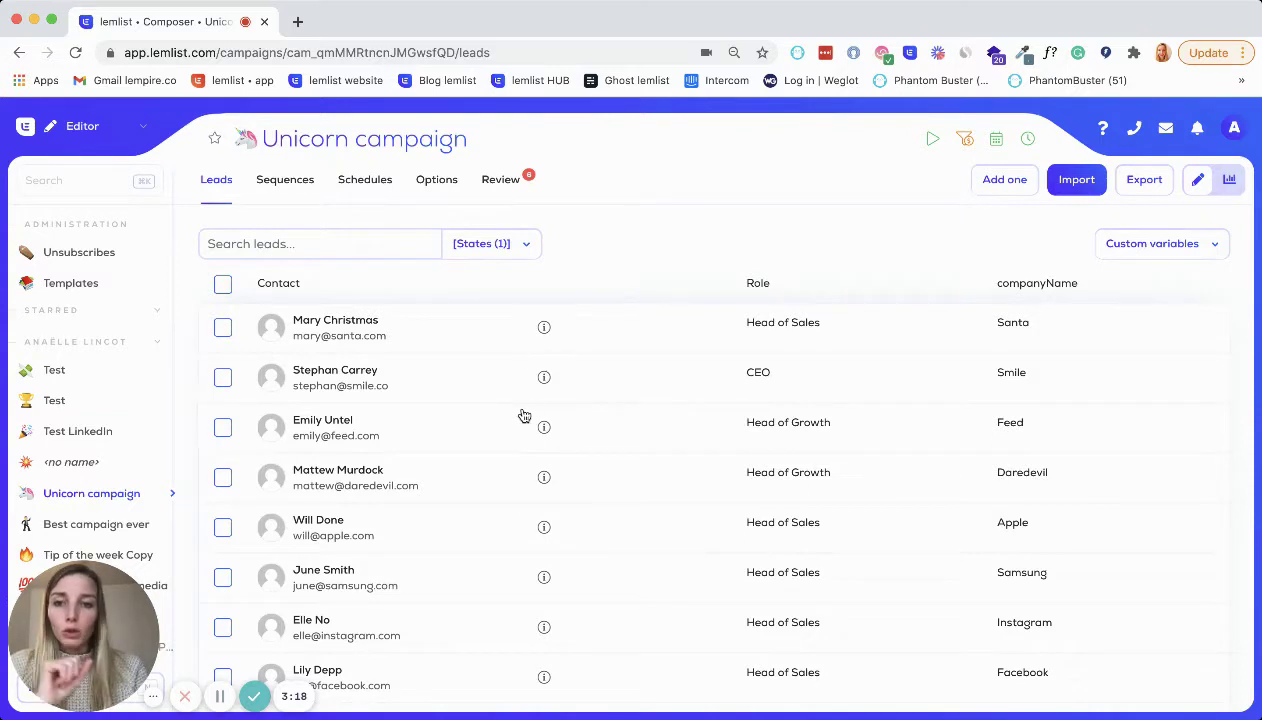
Un-skip the Smile CEO lead, then set the state filter back to All
click(222, 327)
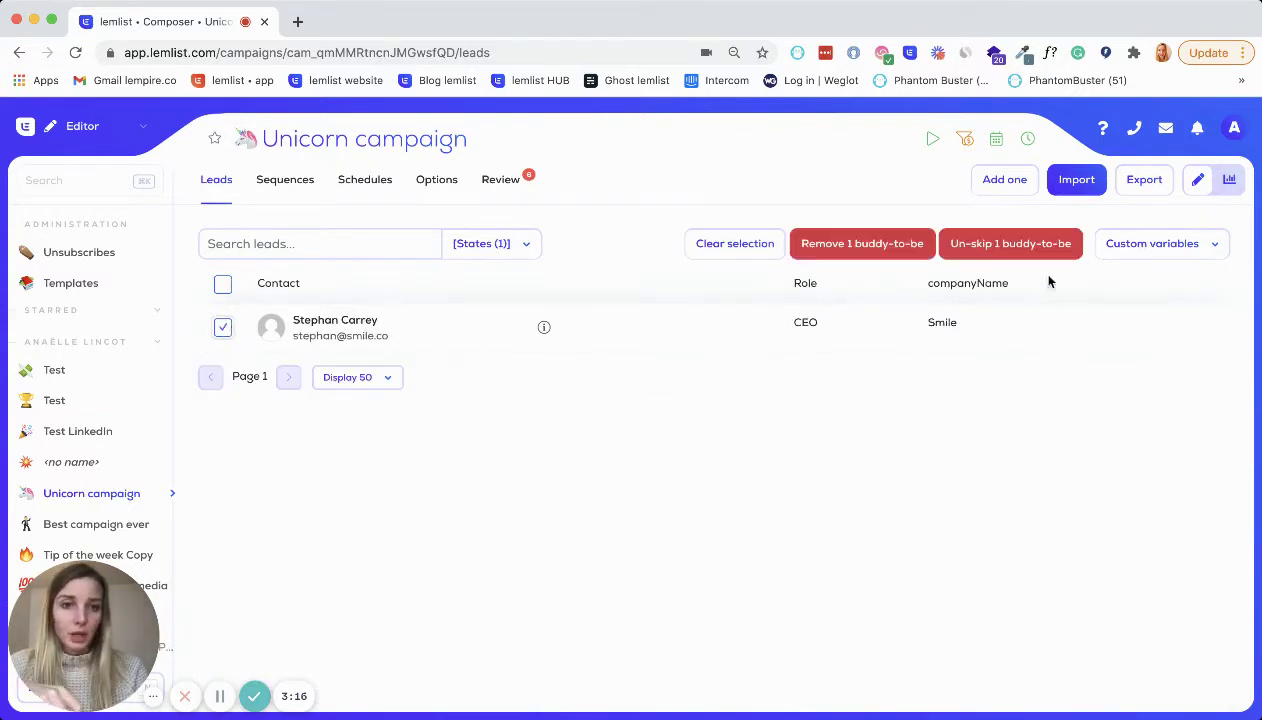
click(979, 248)
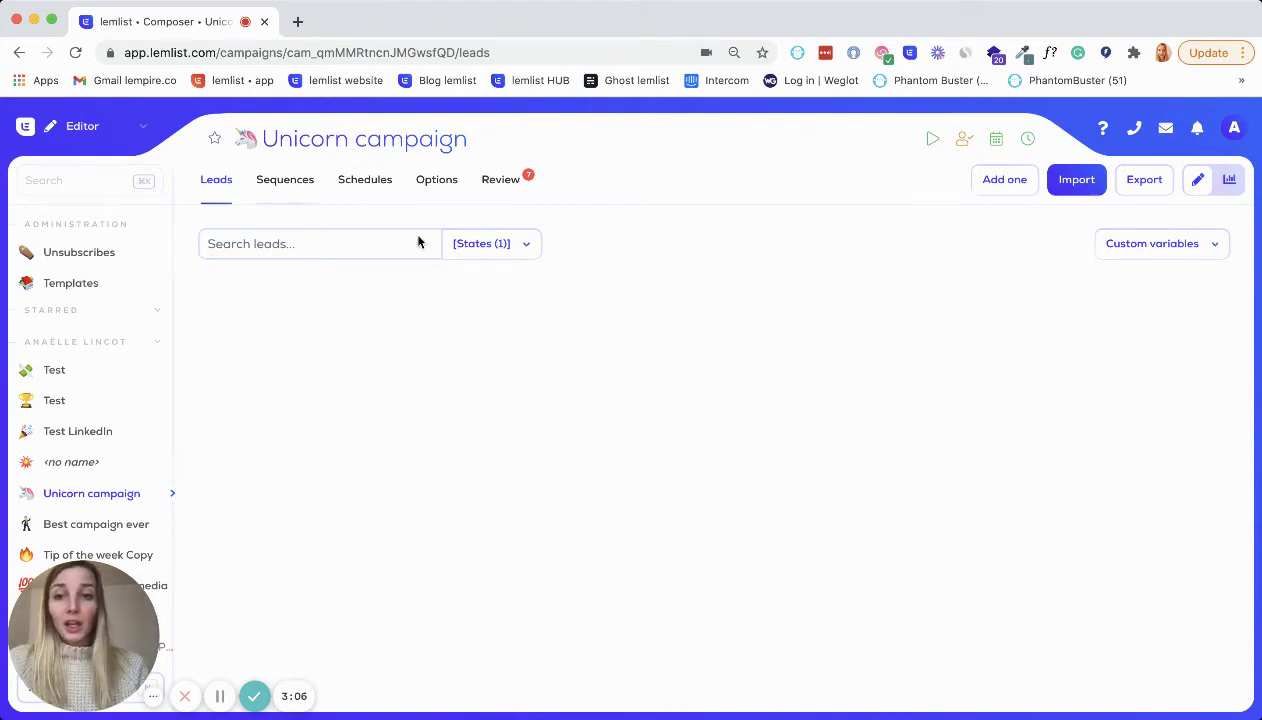
click(484, 246)
click(488, 279)
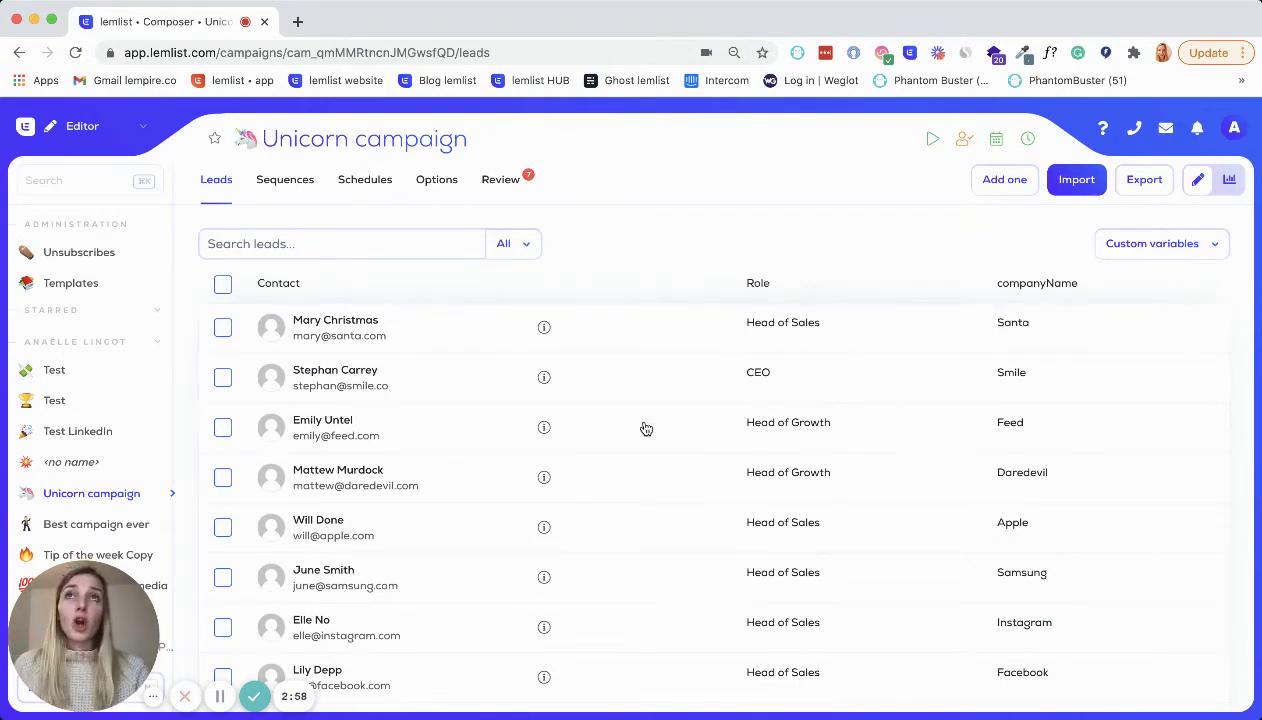
Open the second-to-last lead's details, showing step 2 due to send in 21 hours
scroll(532, 545, down, 5)
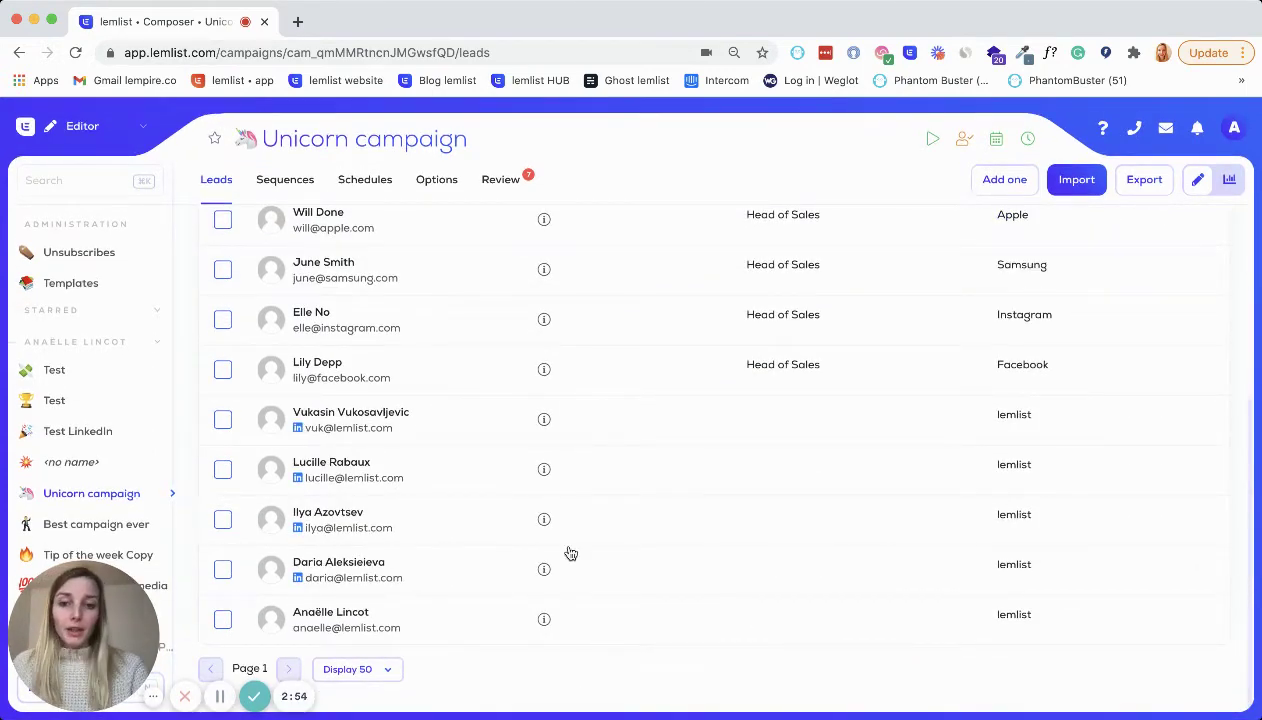
click(544, 570)
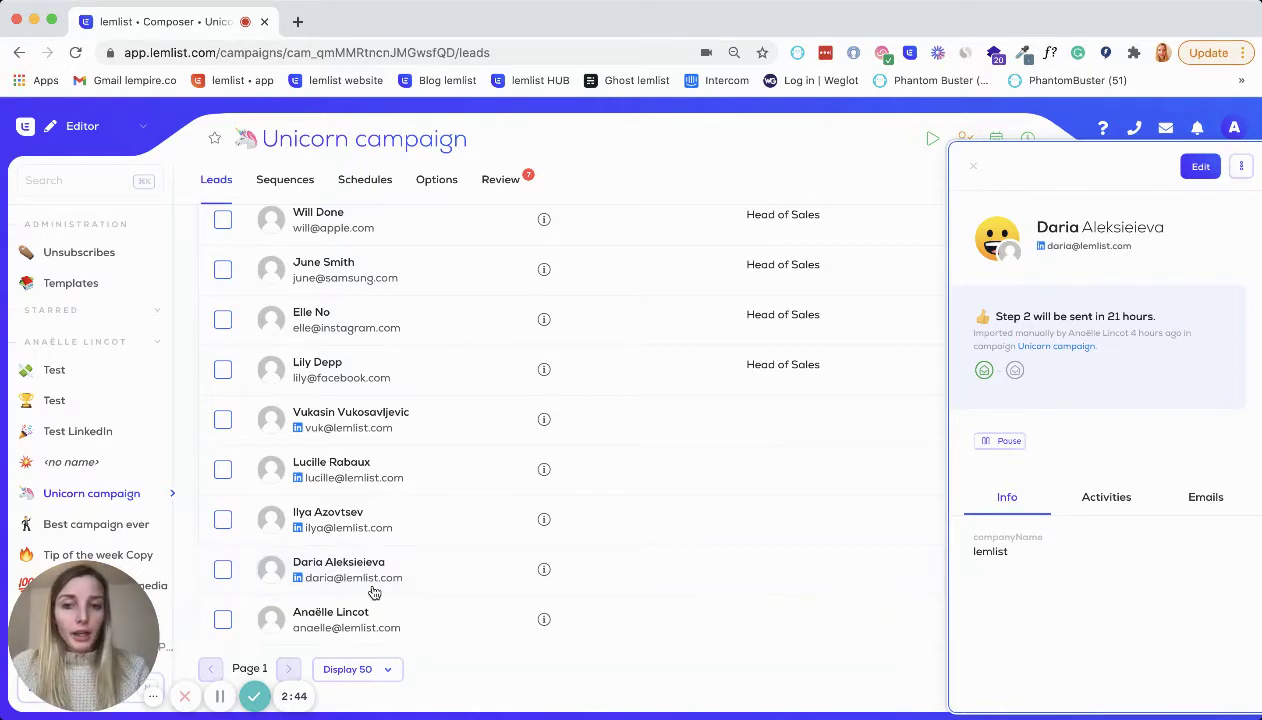
mouse_move(984, 372)
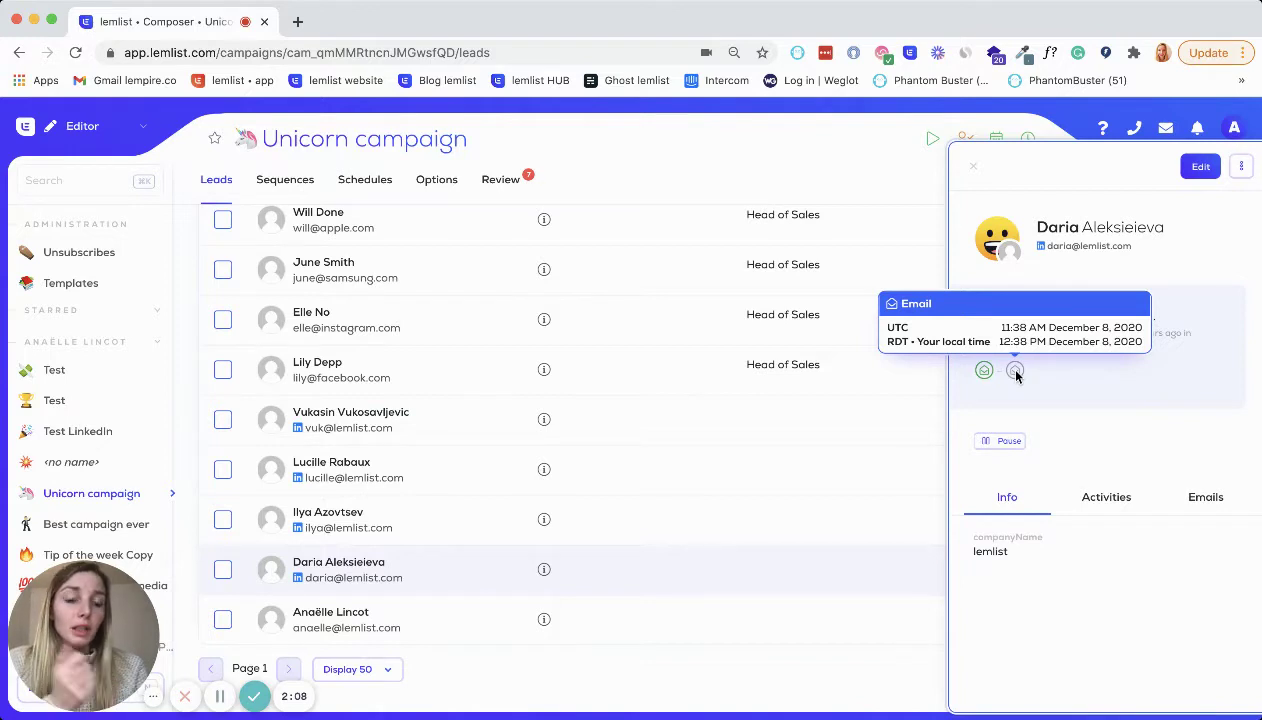
Review the lead's Activities, open and discard a new email, then open its edit form
click(1088, 492)
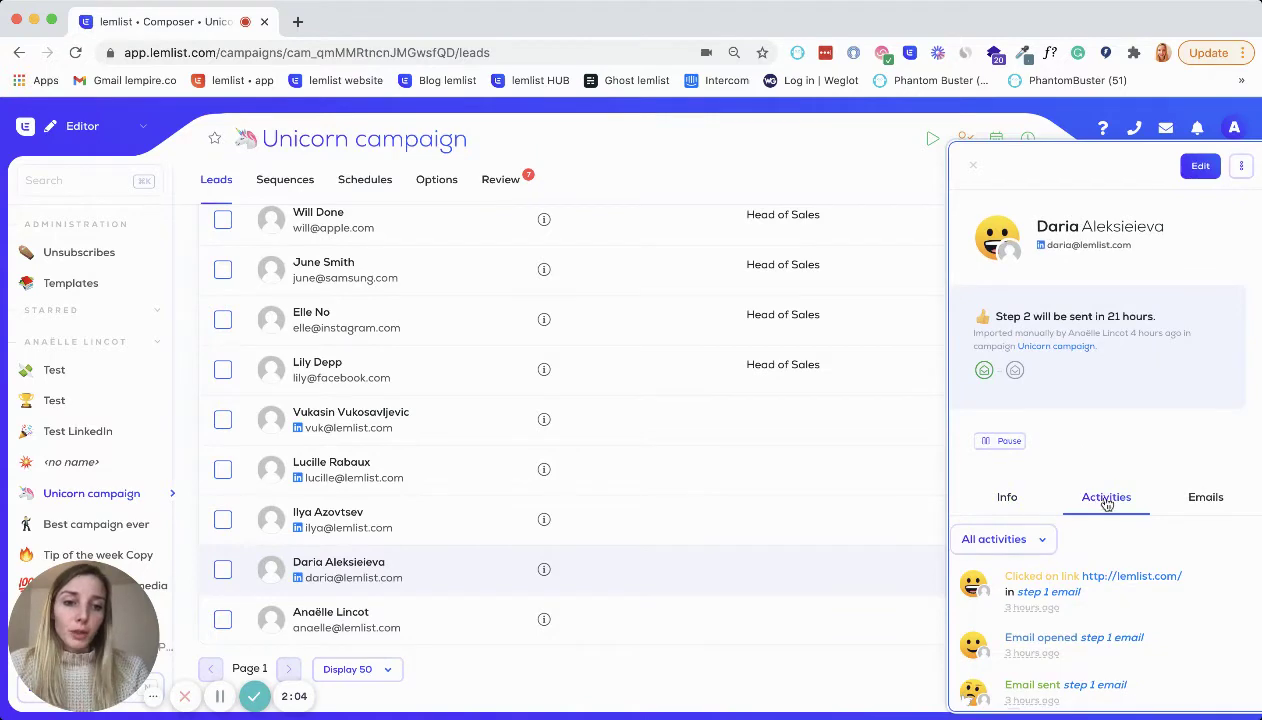
scroll(1107, 584, down, 1)
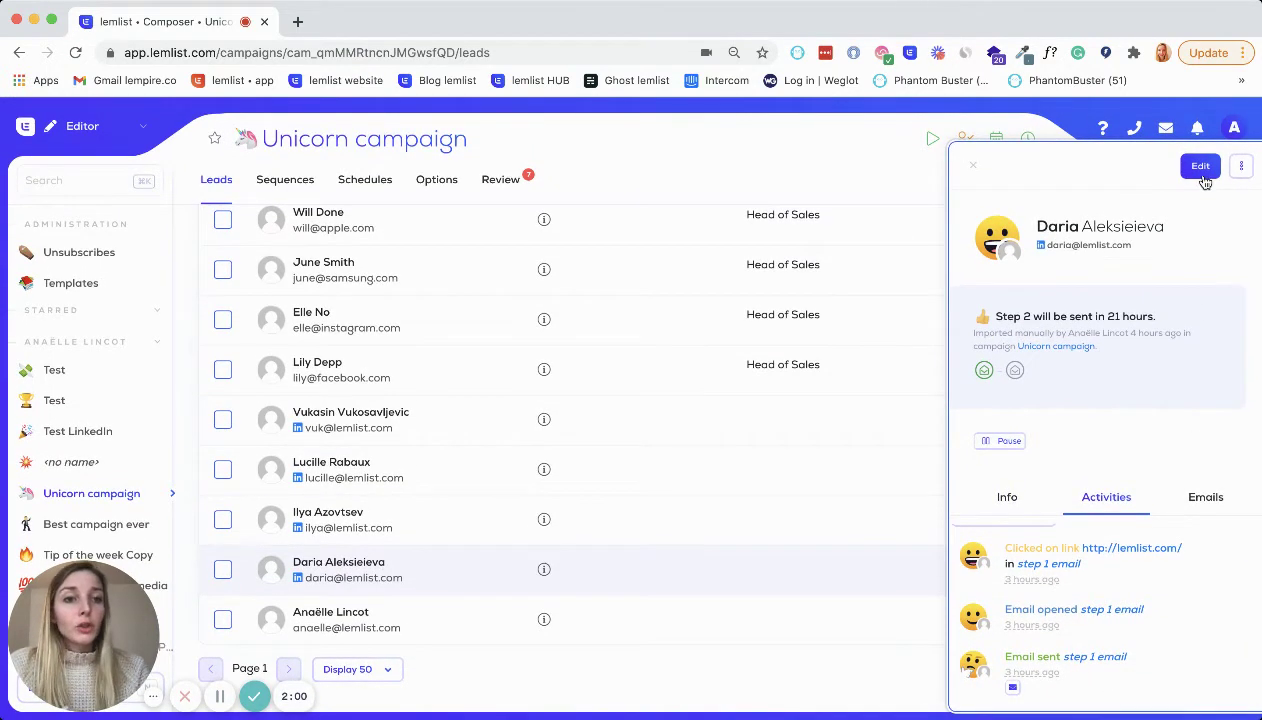
click(1242, 168)
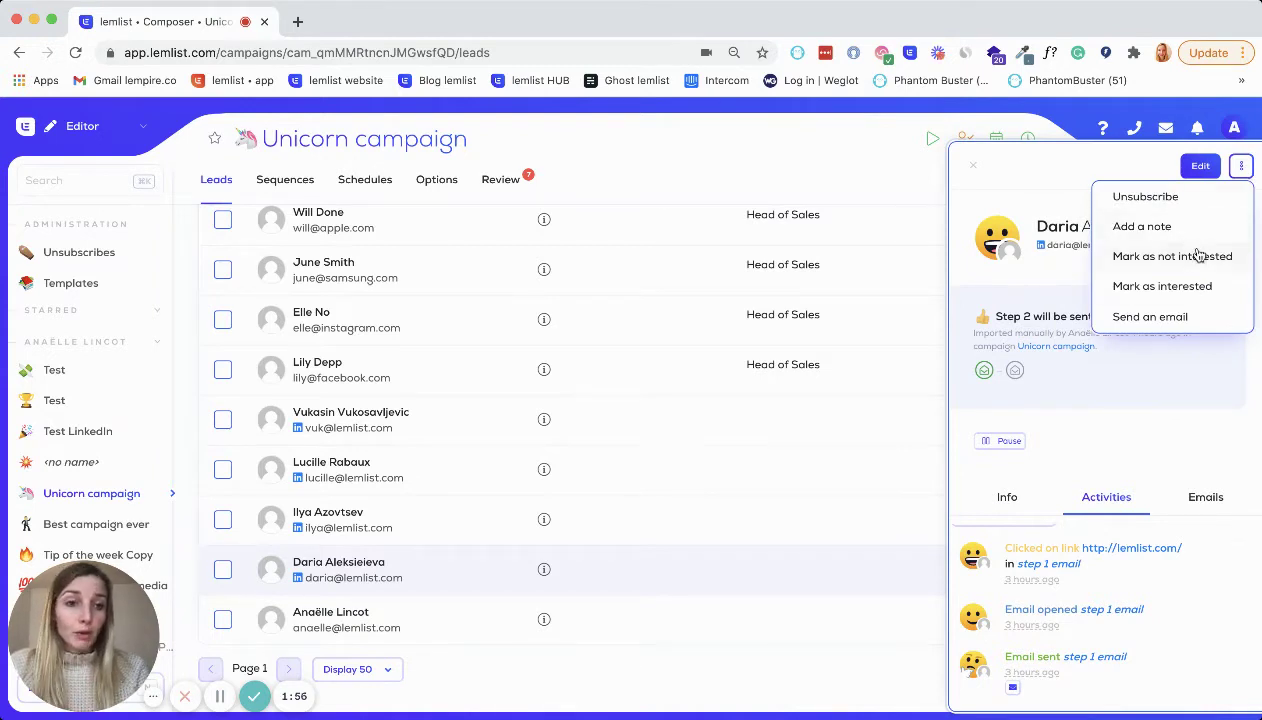
click(1150, 316)
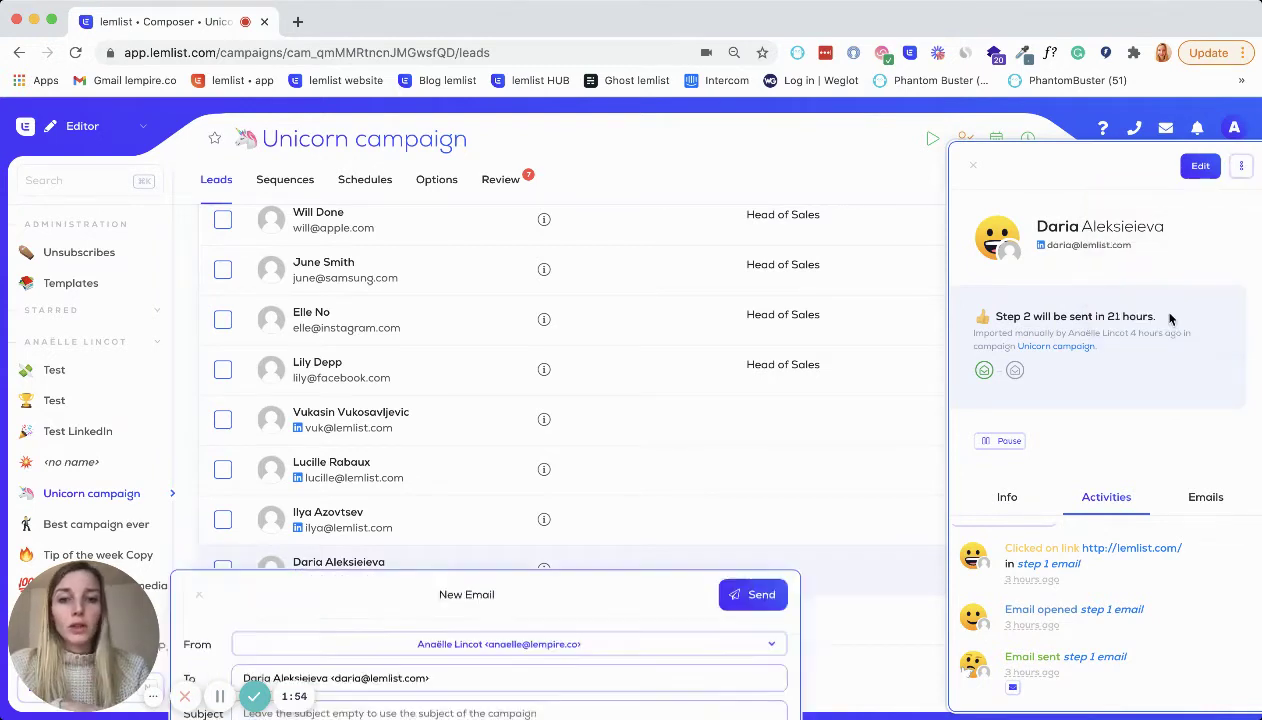
click(199, 242)
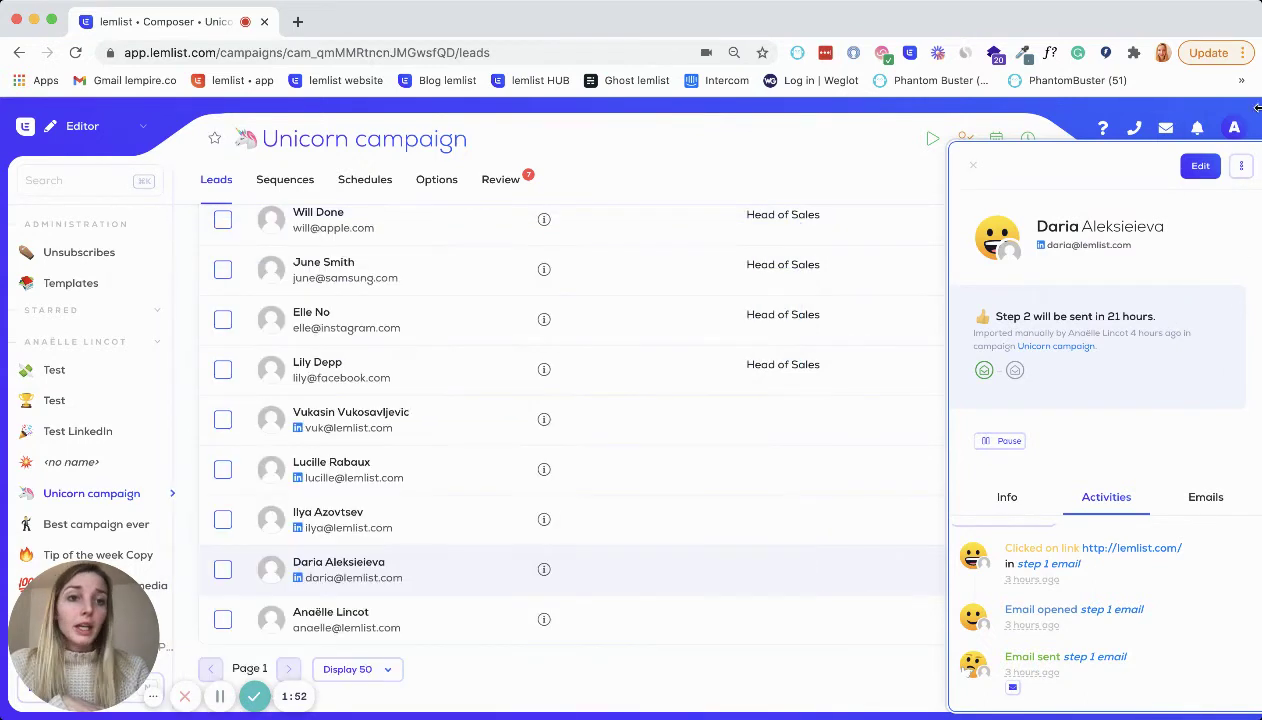
click(1196, 170)
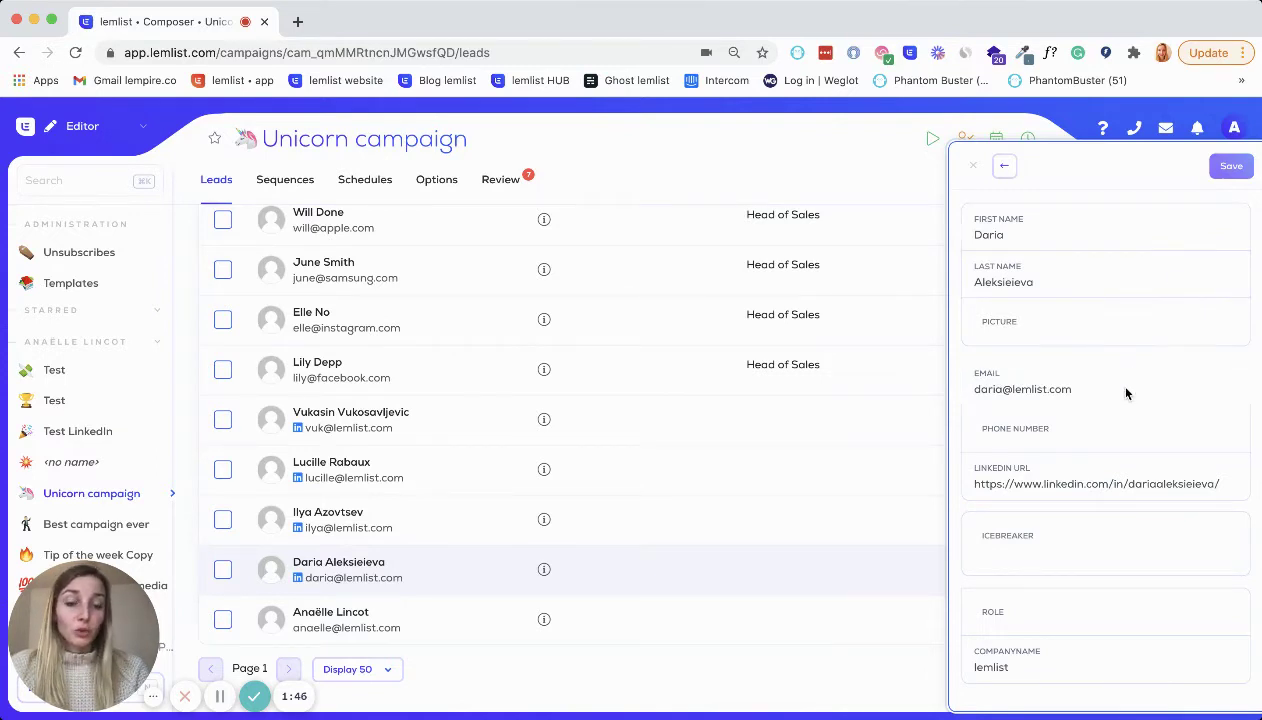
Click into the Icebreaker and companyName fields without changes, then close the edit panel
scroll(1130, 498, down, 1)
click(1006, 552)
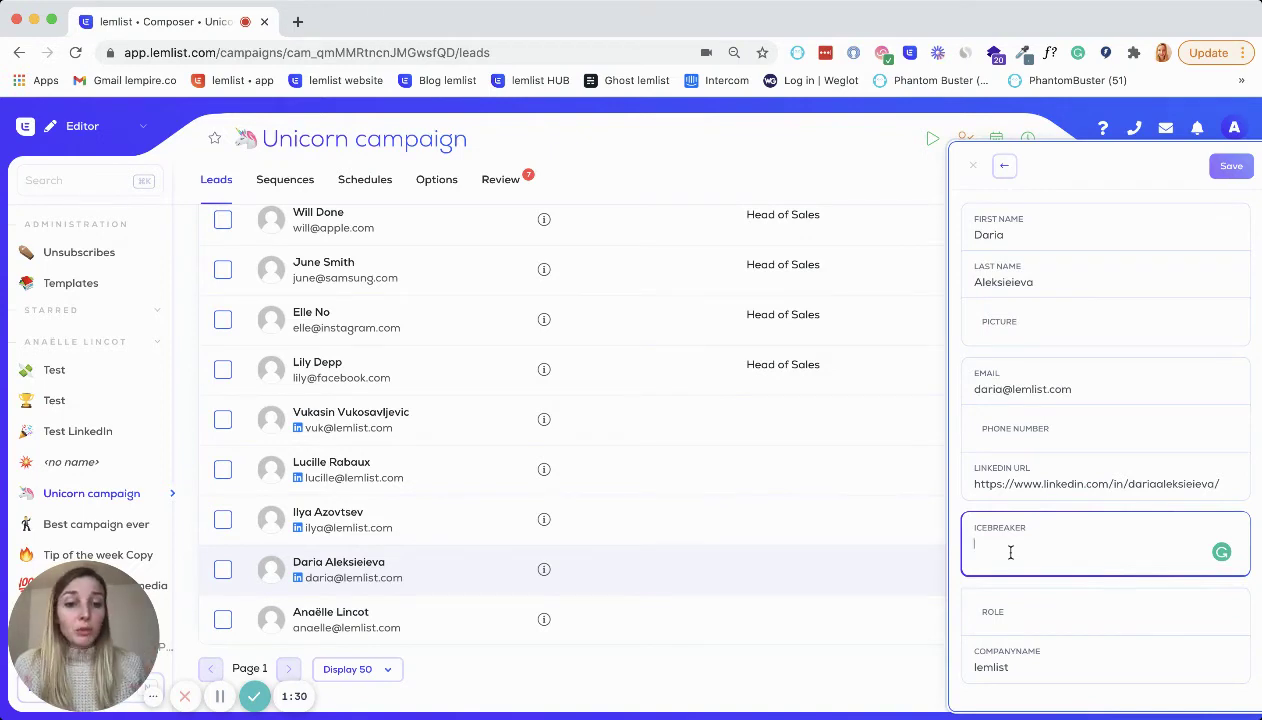
click(1040, 606)
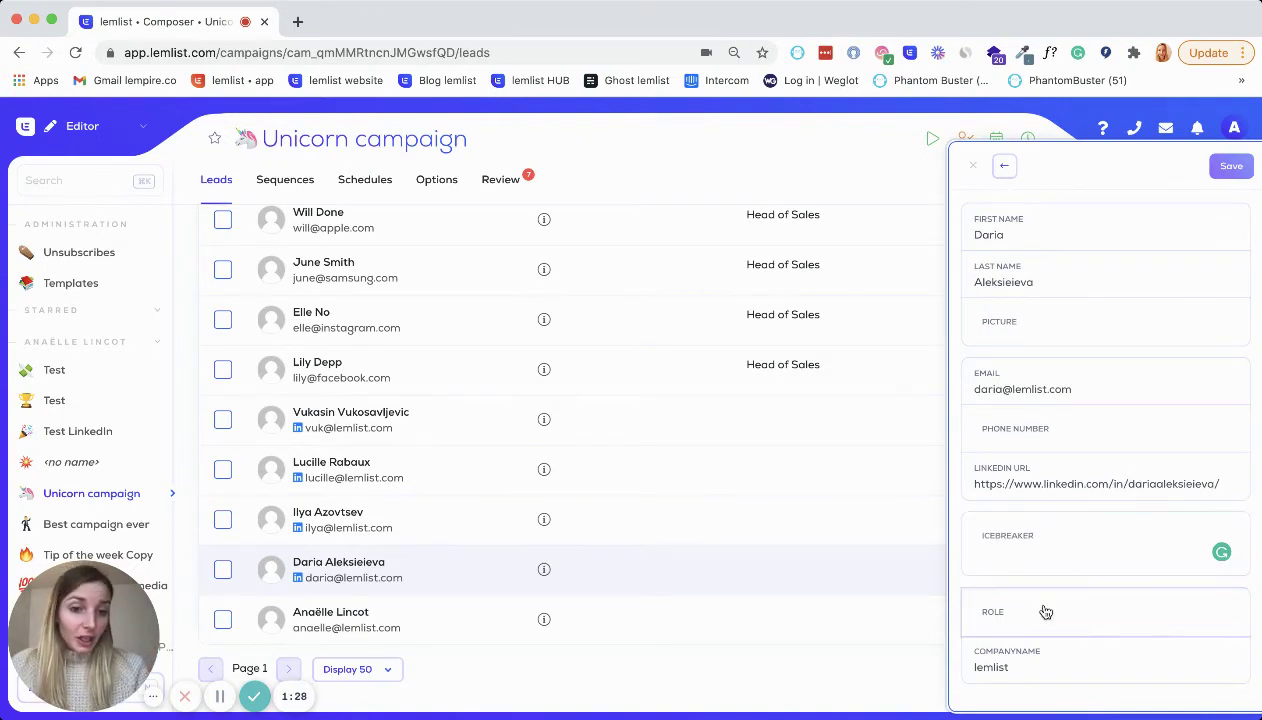
click(1024, 668)
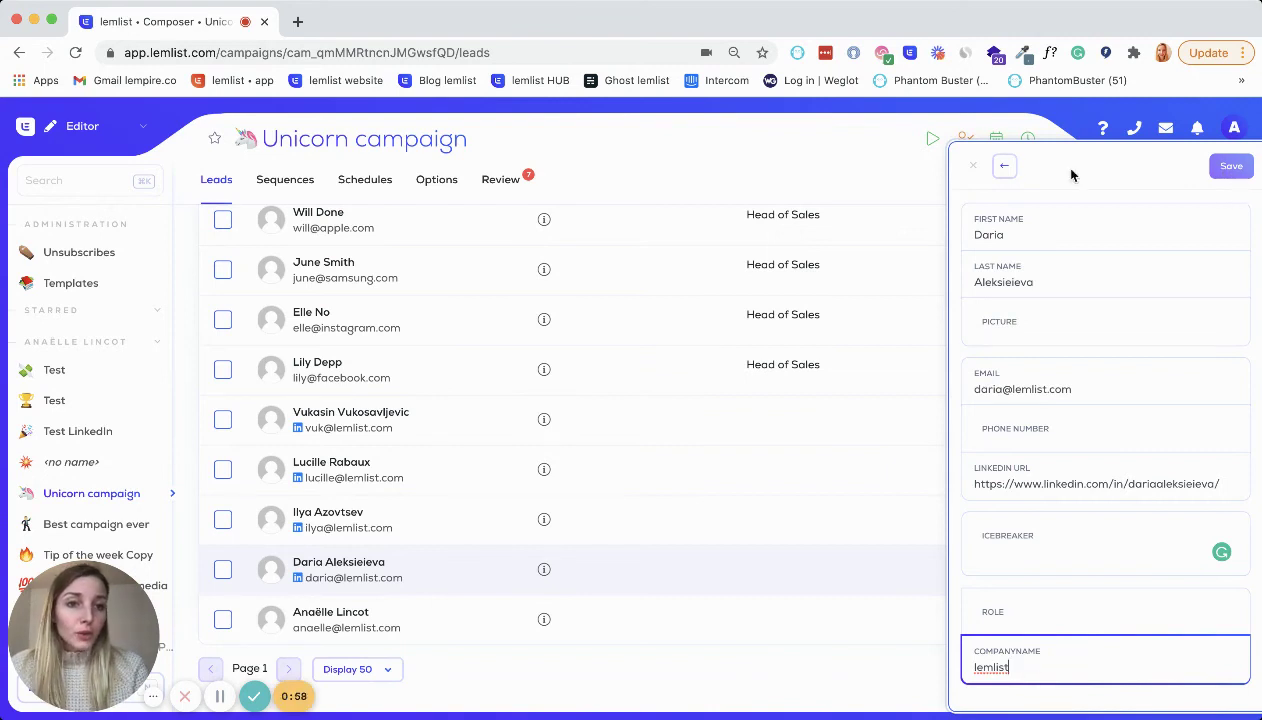
click(967, 167)
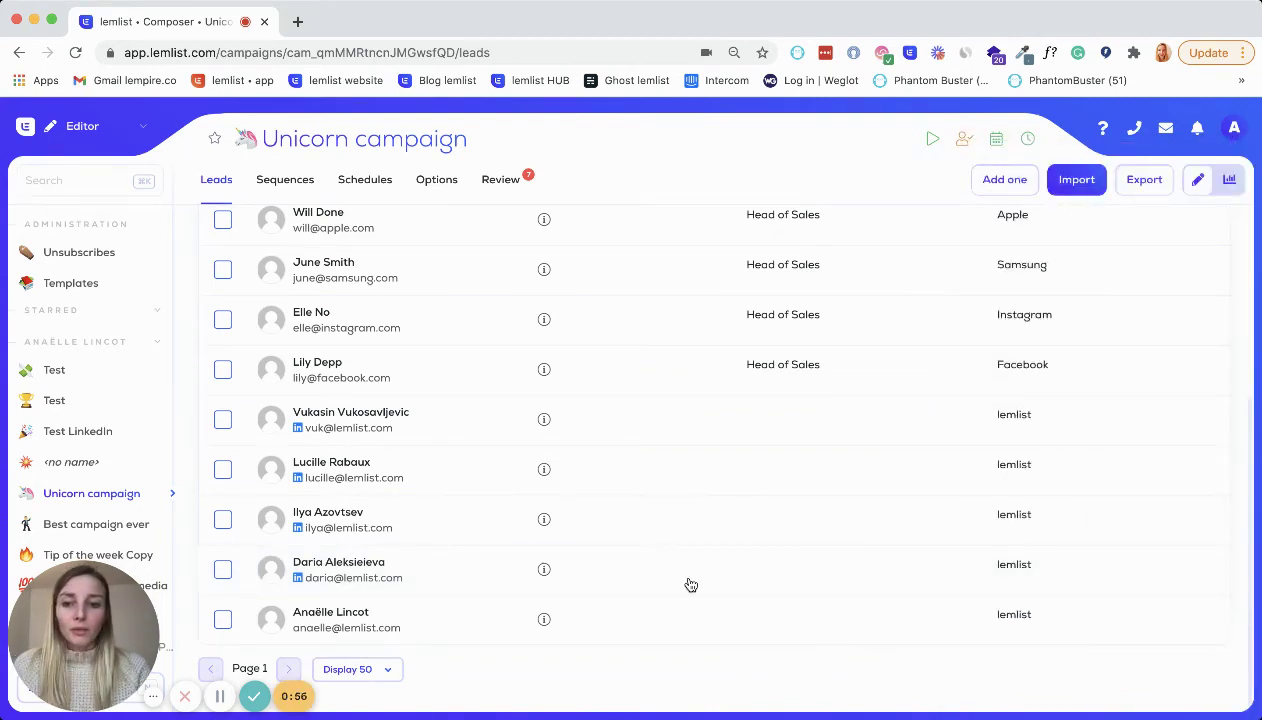
scroll(690, 585, up, 3)
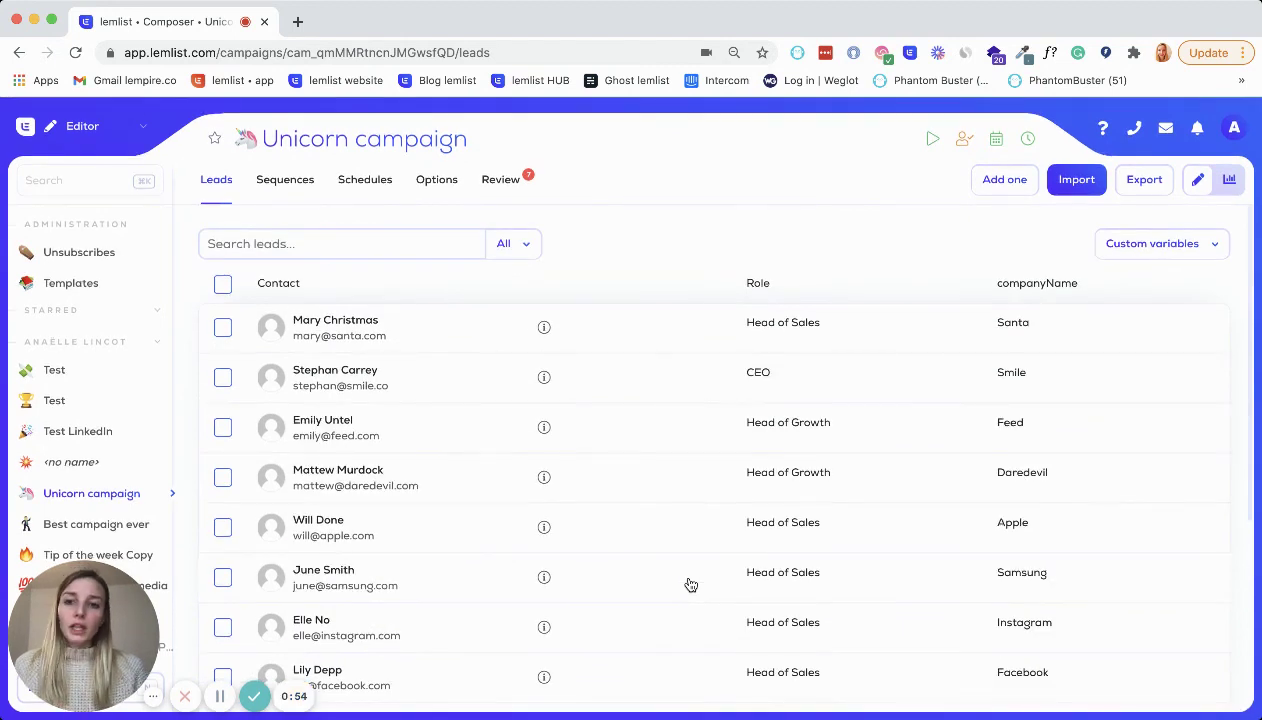